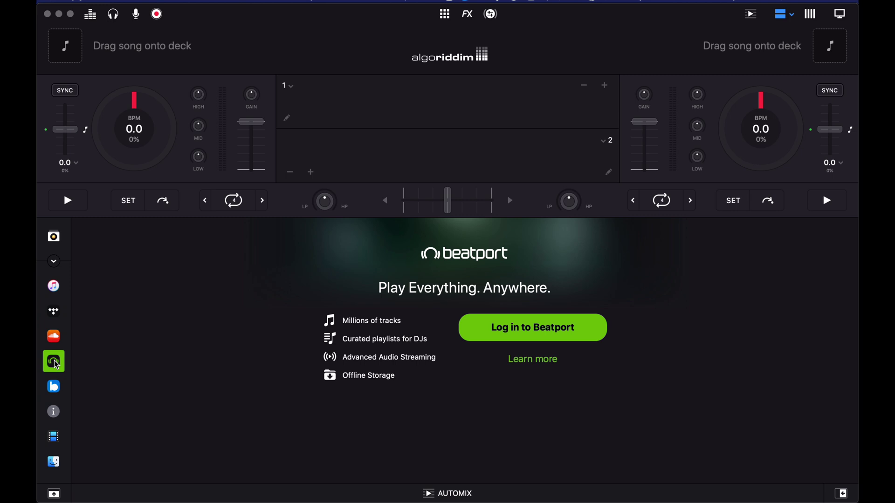
# - Cancel the Beatport sign-in and switch the library to Beatsource streaming
pyautogui.click(514, 332)
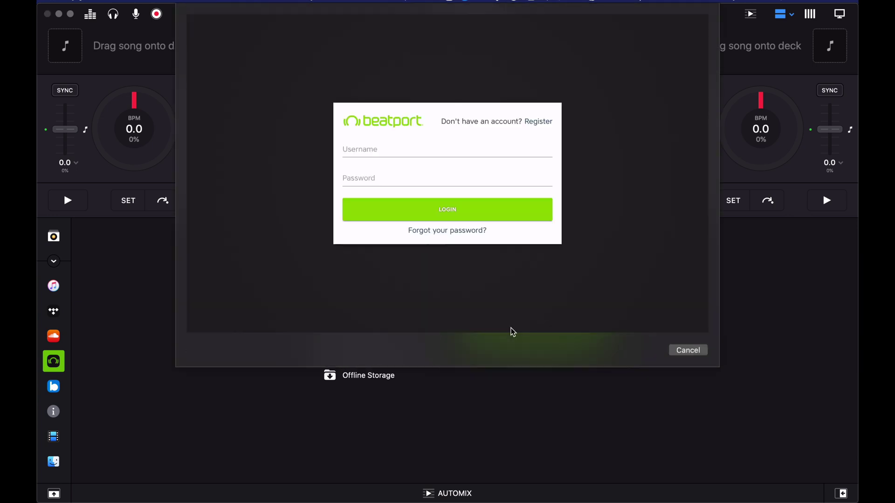
pyautogui.click(693, 353)
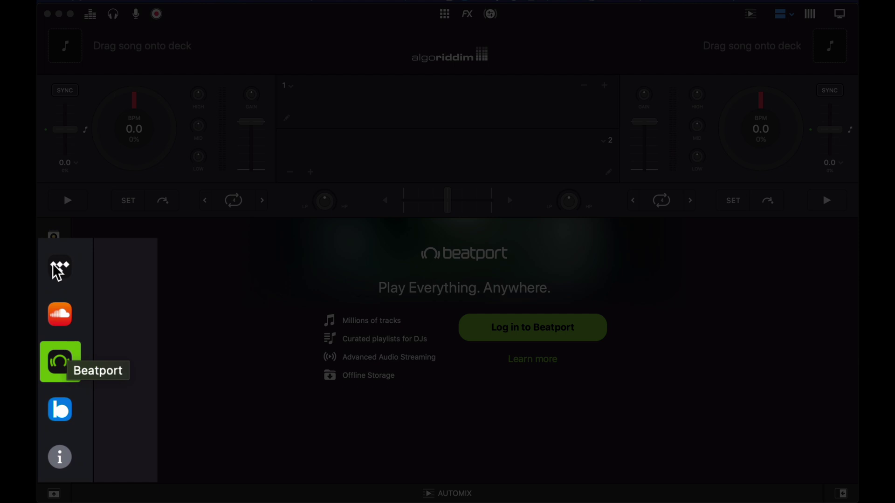
pyautogui.click(60, 412)
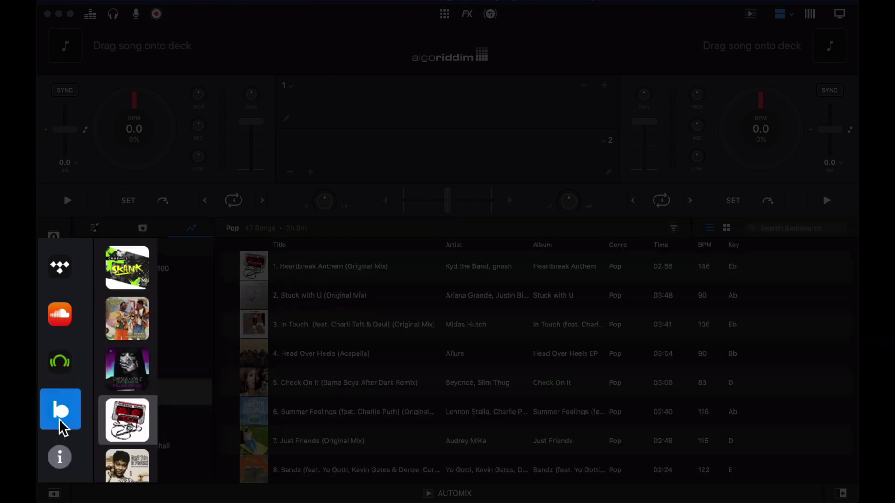
pyautogui.scroll(-2, 289, 373)
pyautogui.scroll(2, 348, 379)
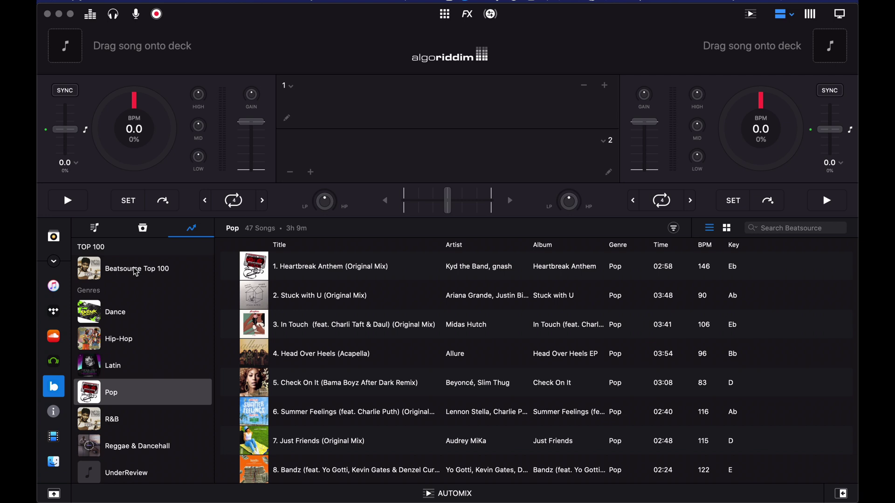
# - Browse the Dance, Hip-Hop, Latin, Pop, R&B and Reggae & Dancehall charts, then Featured playlists
pyautogui.click(113, 315)
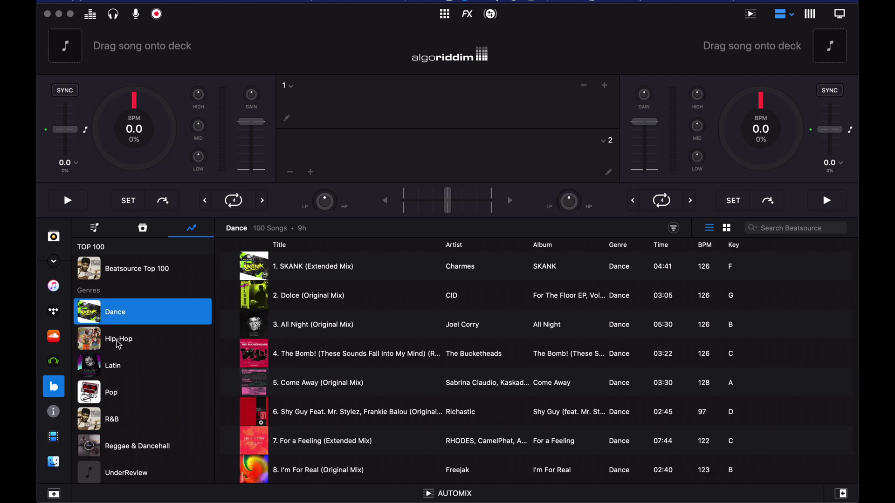
pyautogui.click(119, 345)
pyautogui.click(118, 367)
pyautogui.click(119, 392)
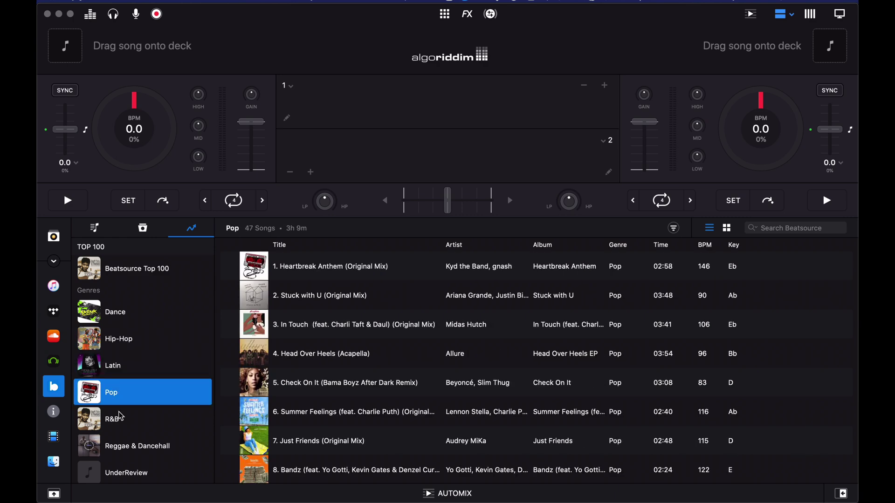
pyautogui.click(118, 412)
pyautogui.click(120, 445)
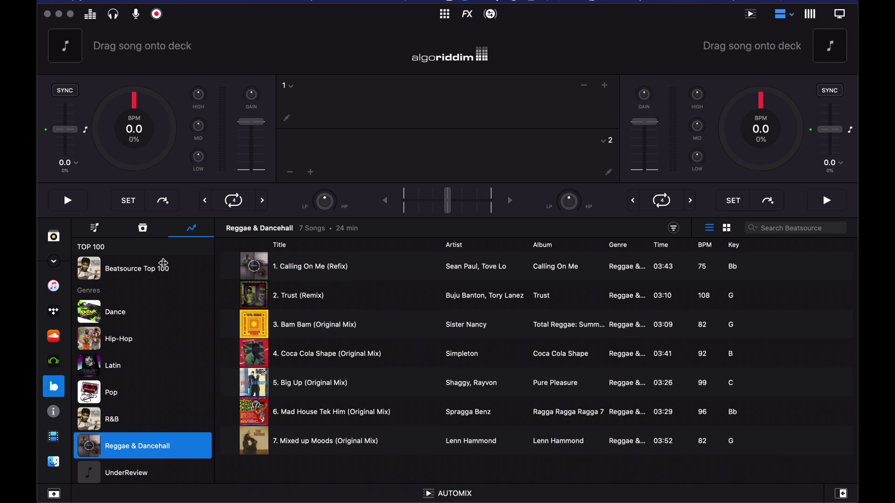
pyautogui.click(144, 231)
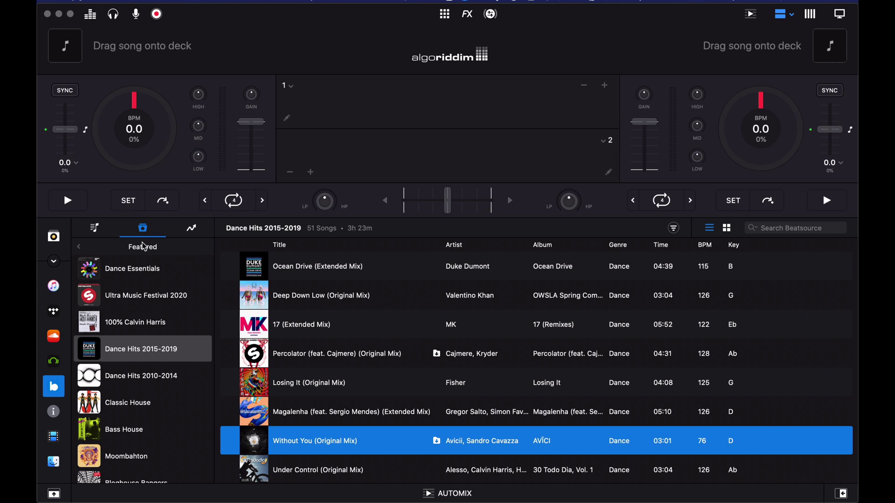
# - View the Dance Top 100 and new releases, ending on the featured Dance playlists
pyautogui.click(77, 246)
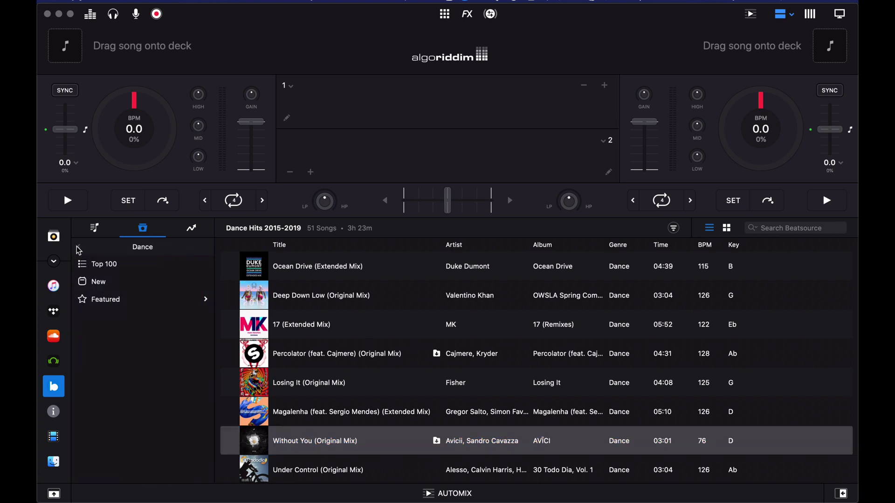
pyautogui.click(102, 265)
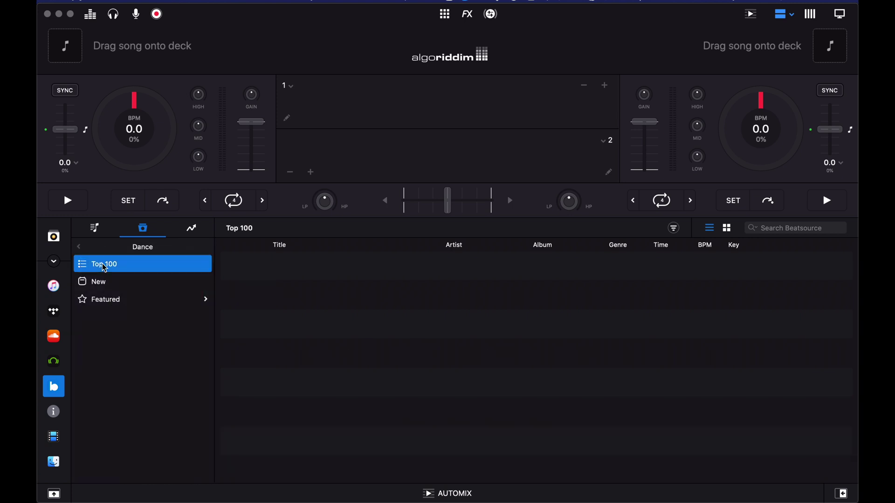
pyautogui.click(81, 248)
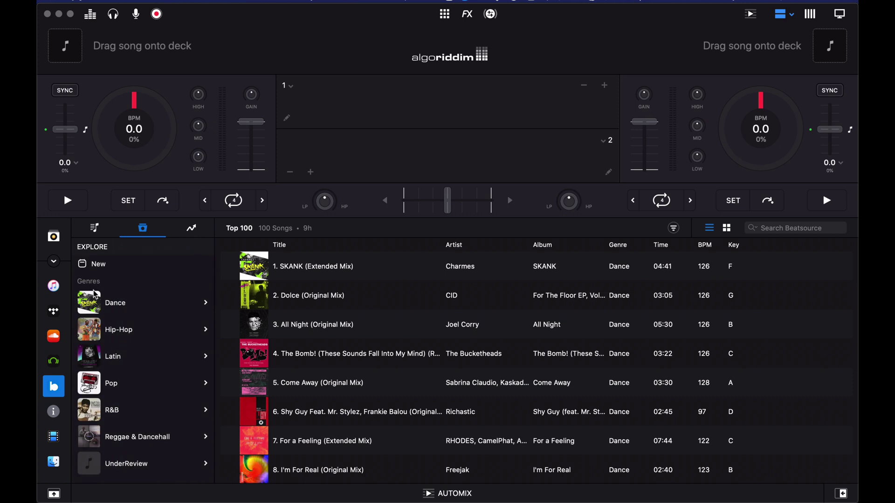
pyautogui.click(95, 265)
pyautogui.click(117, 306)
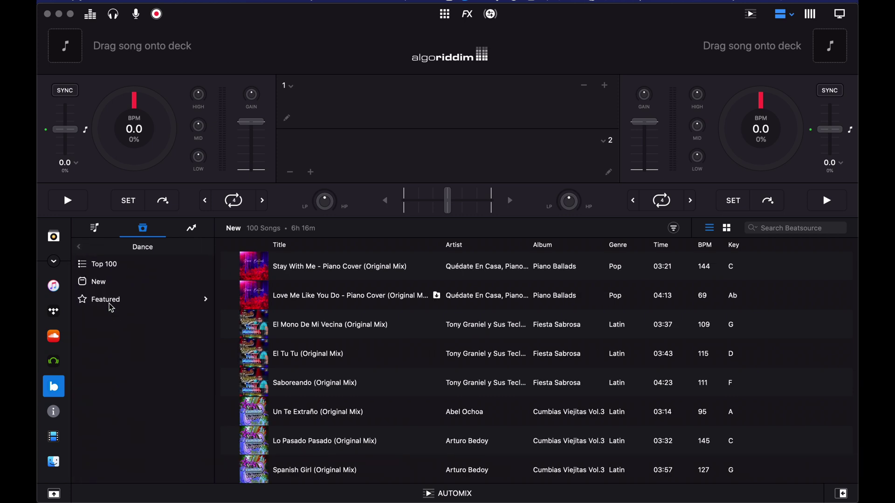
pyautogui.click(111, 301)
# - Open Classic House, Dance Hits 2015-2019, then the 39-song Dance Hits 2010-2014 playlist
pyautogui.scroll(-2, 126, 372)
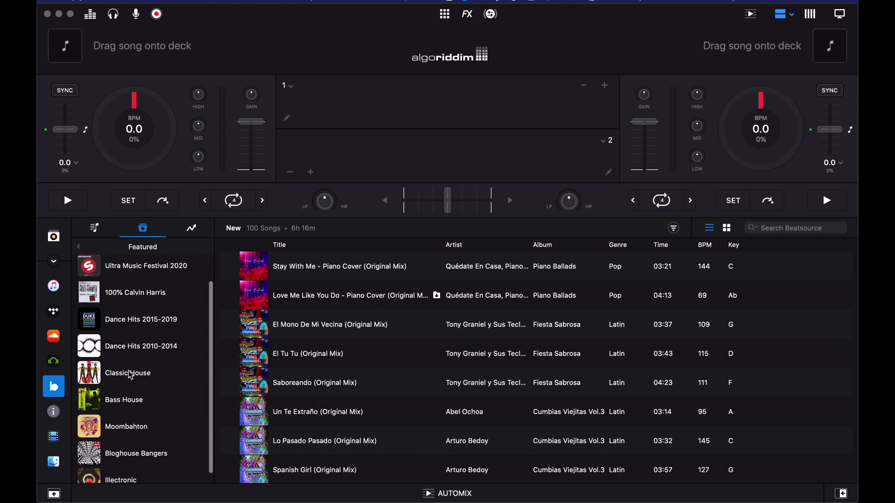
pyautogui.scroll(1, 131, 376)
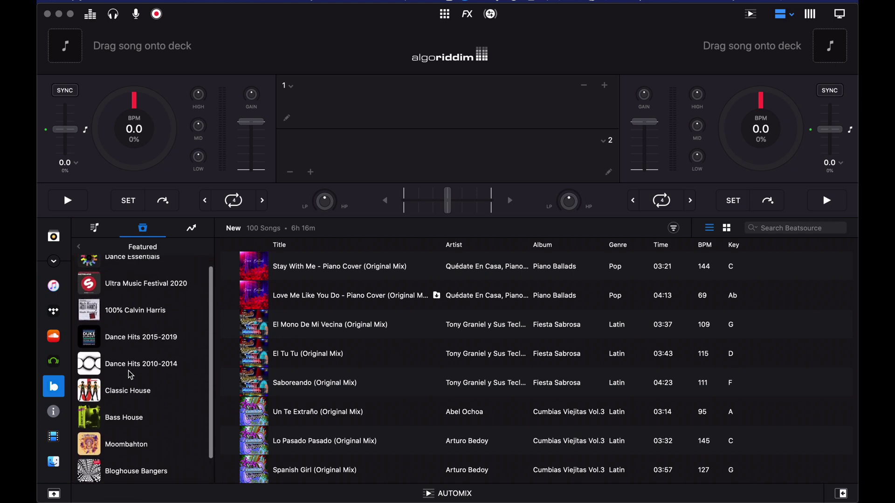
pyautogui.scroll(-1, 131, 375)
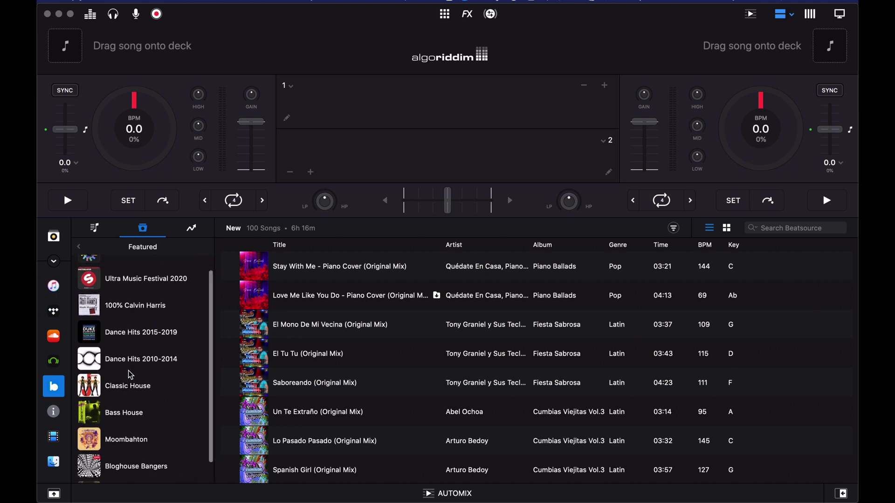
pyautogui.scroll(-2, 131, 375)
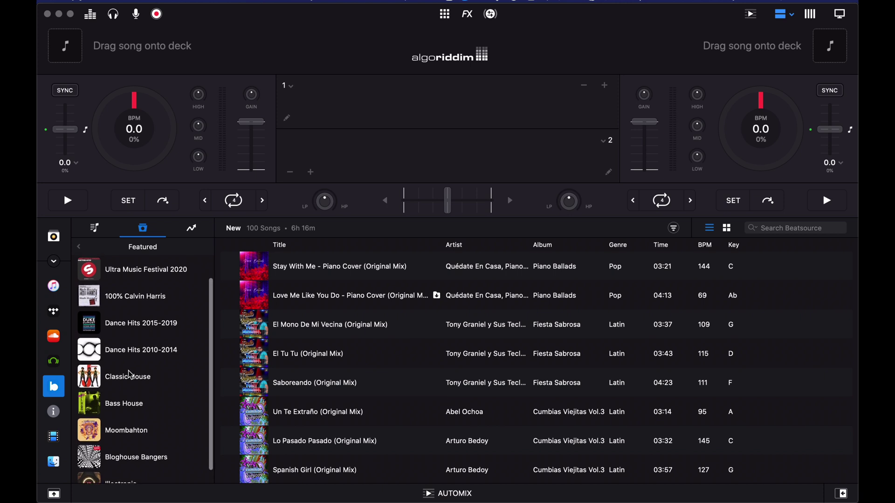
pyautogui.click(130, 375)
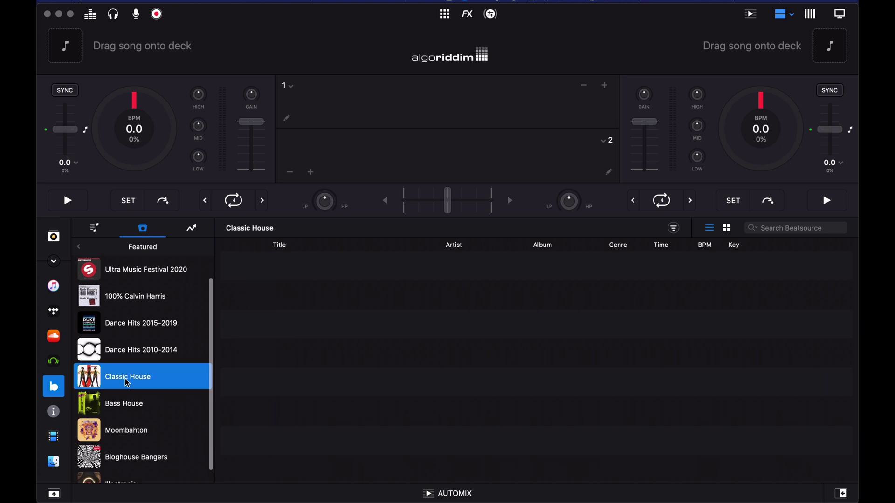
pyautogui.click(158, 329)
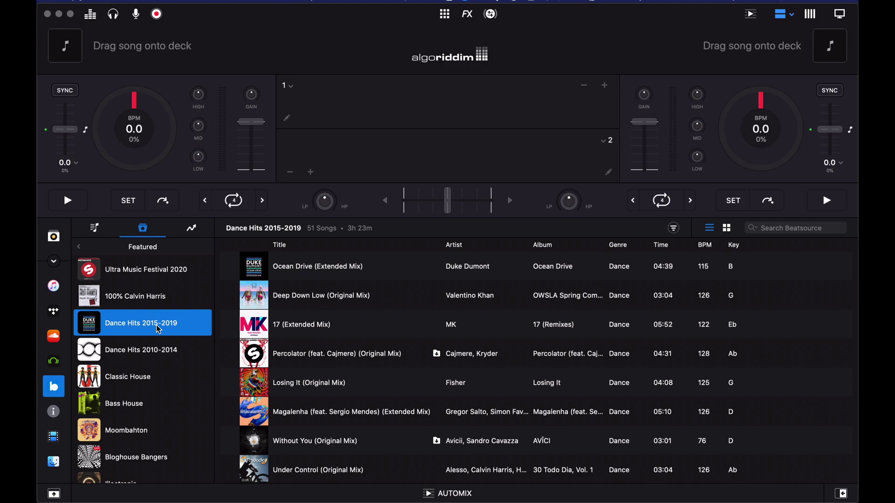
pyautogui.click(155, 354)
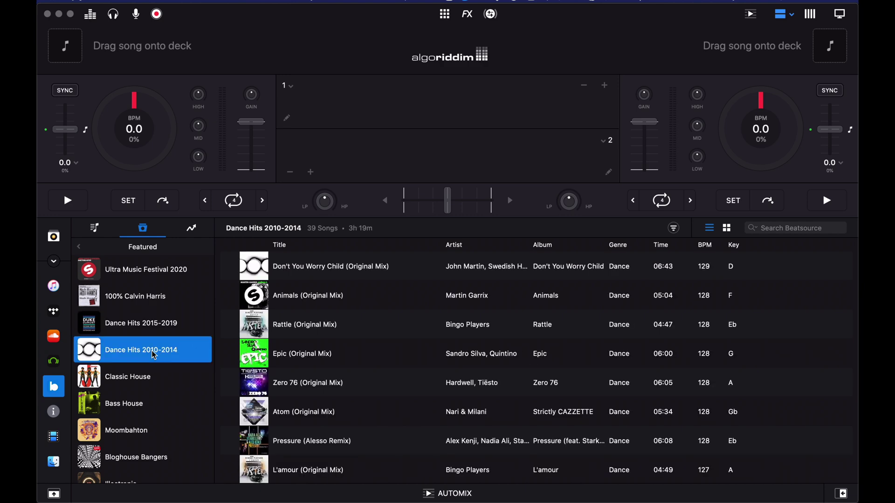
# - In Chrome, view the Rap Royalty playlist and Savage's purchase options, then return to djay Pro
pyautogui.press('super+Tab')
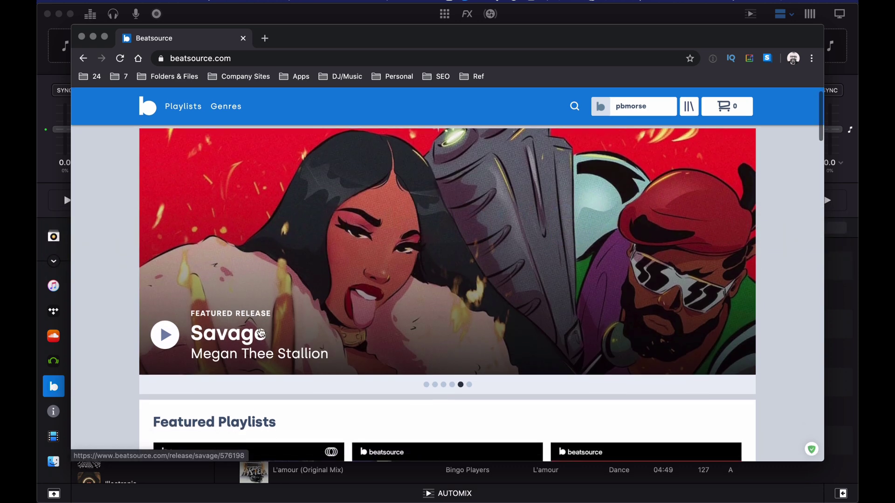
pyautogui.scroll(-8, 261, 334)
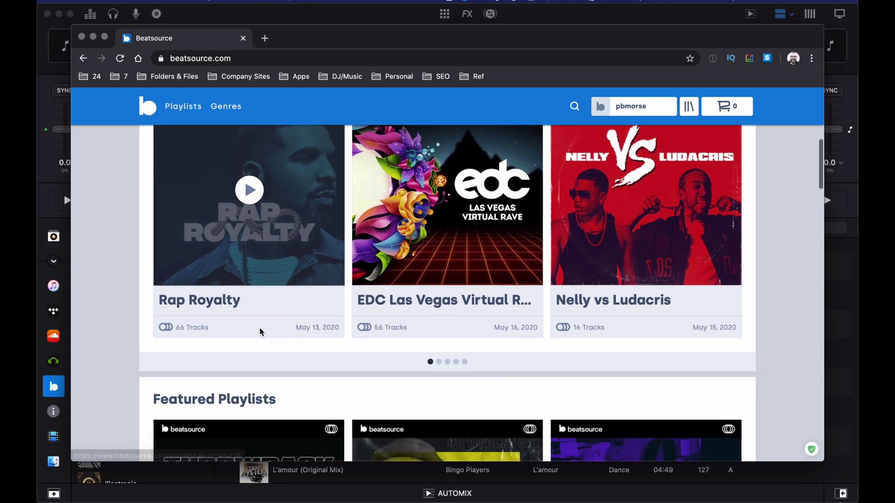
pyautogui.click(313, 249)
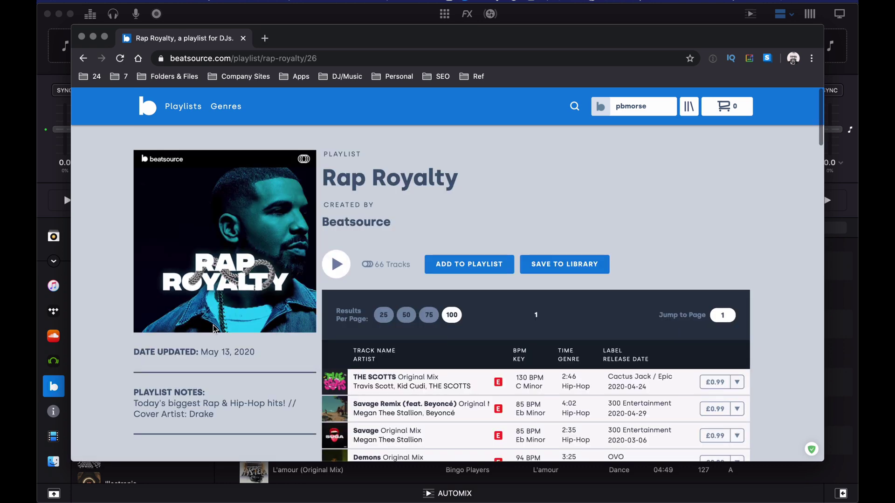
pyautogui.scroll(-5, 488, 368)
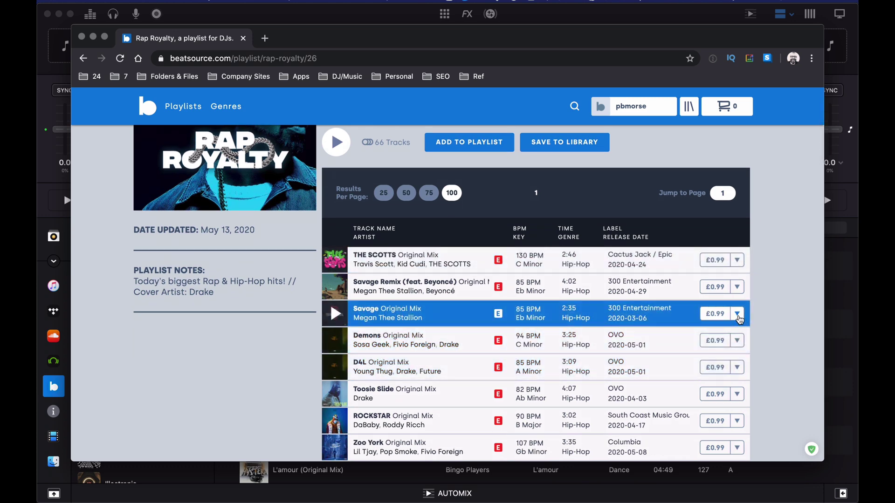
pyautogui.click(738, 314)
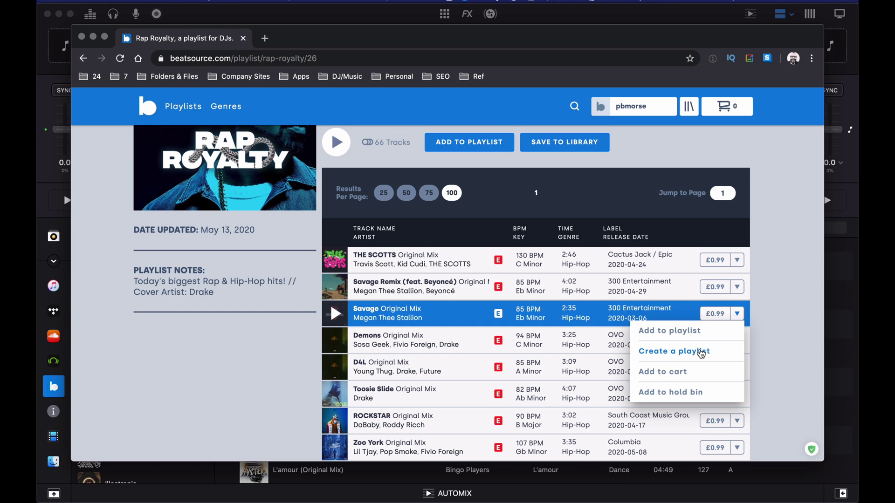
pyautogui.press('super+Tab')
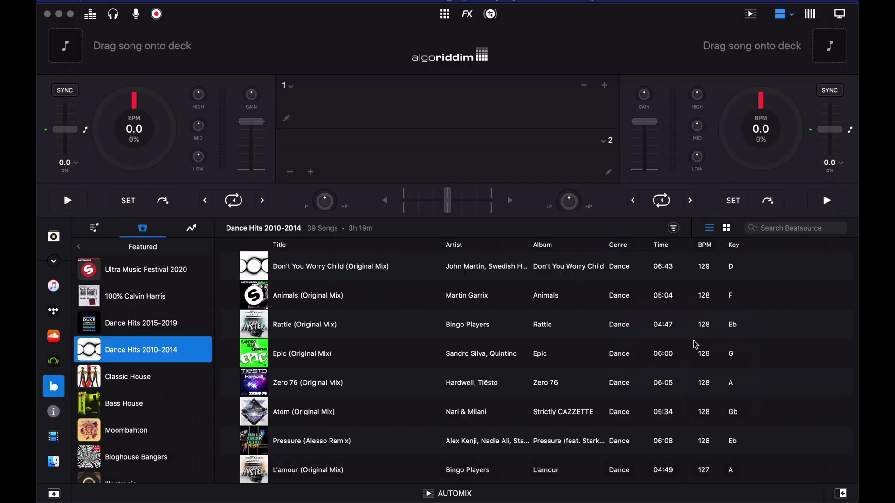
# - Check Liked Tracks, then like Bam Bam from the Reggae & Dancehall chart
pyautogui.click(93, 229)
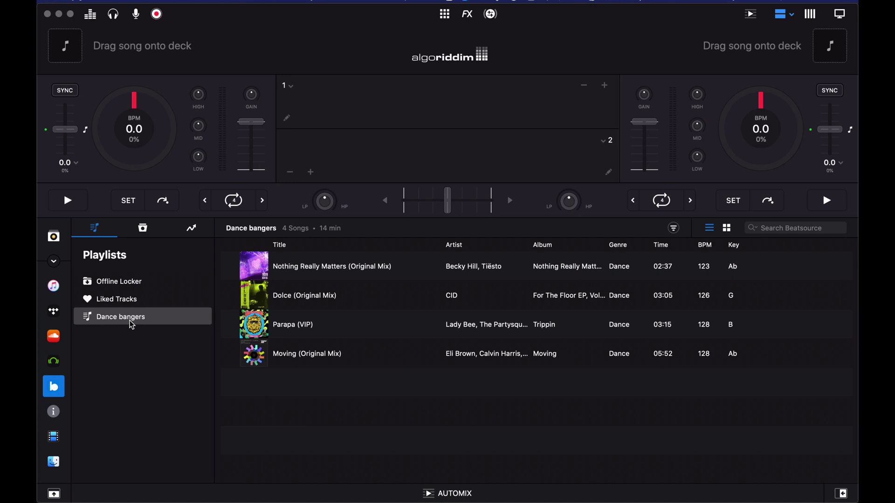
pyautogui.click(120, 299)
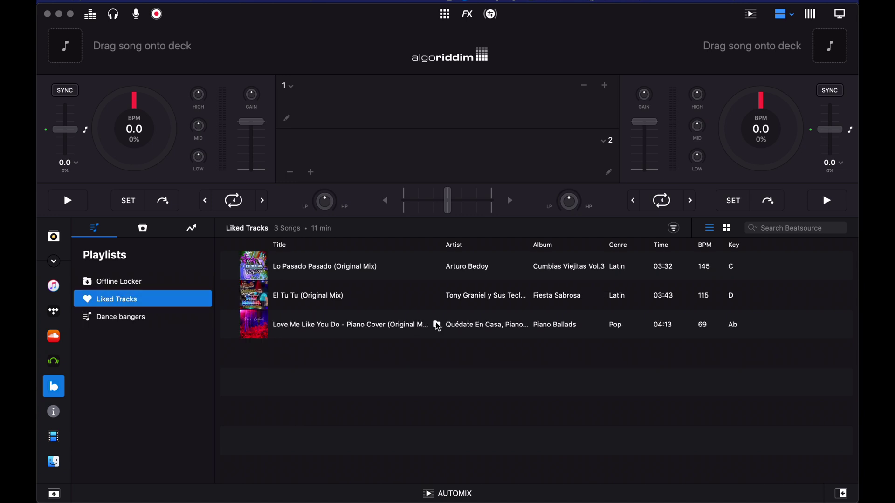
pyautogui.click(196, 233)
pyautogui.rightClick(499, 330)
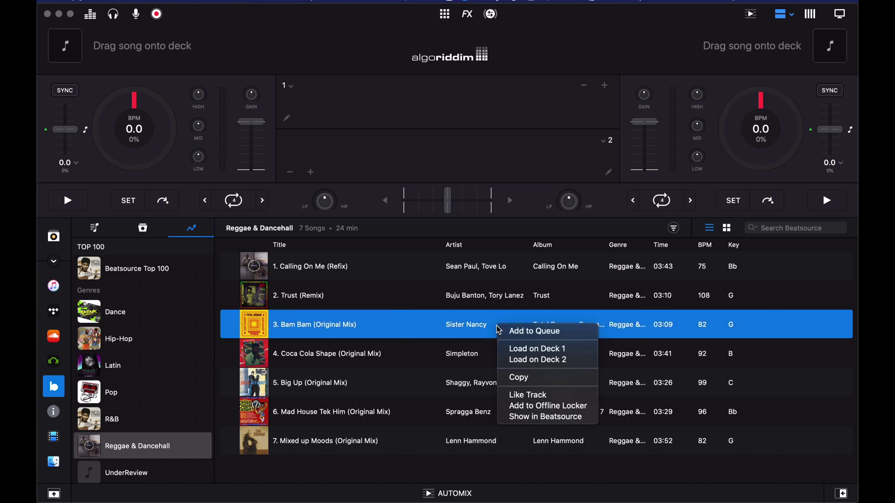
pyautogui.click(528, 395)
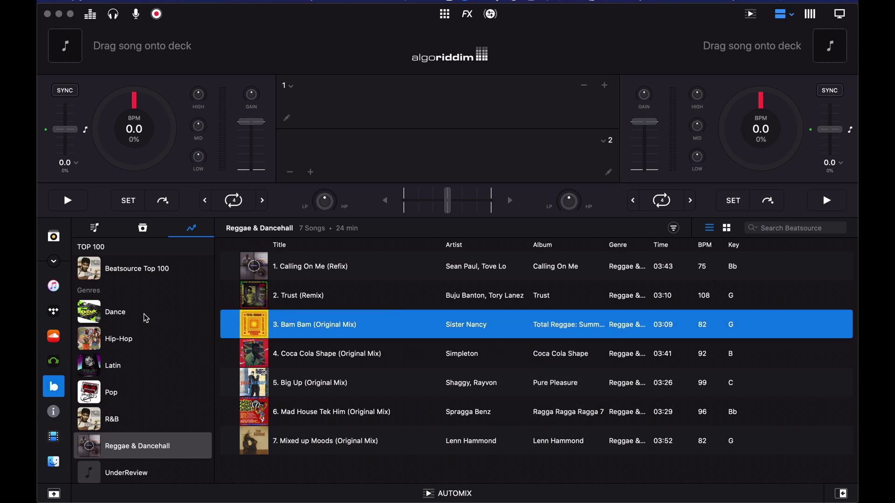
# - Confirm Bam Bam in the 4-song Liked Tracks, view the Offline Locker, and return to the chart
pyautogui.click(106, 228)
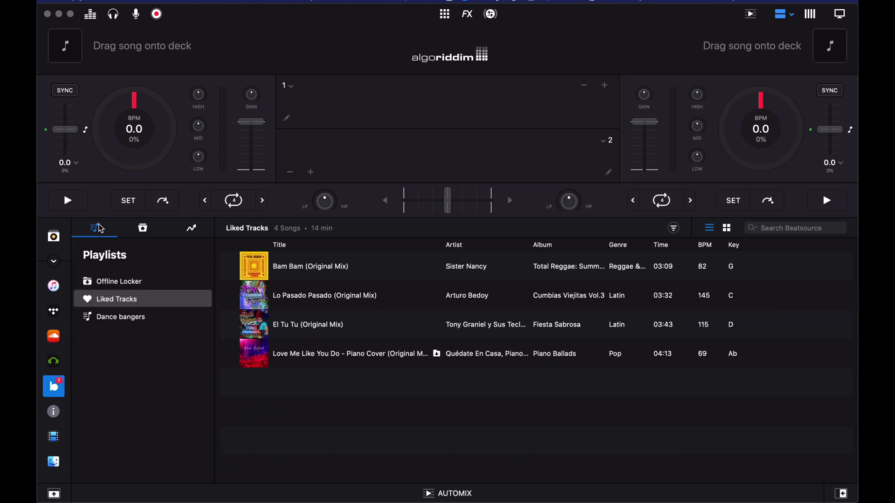
pyautogui.click(120, 298)
pyautogui.click(125, 284)
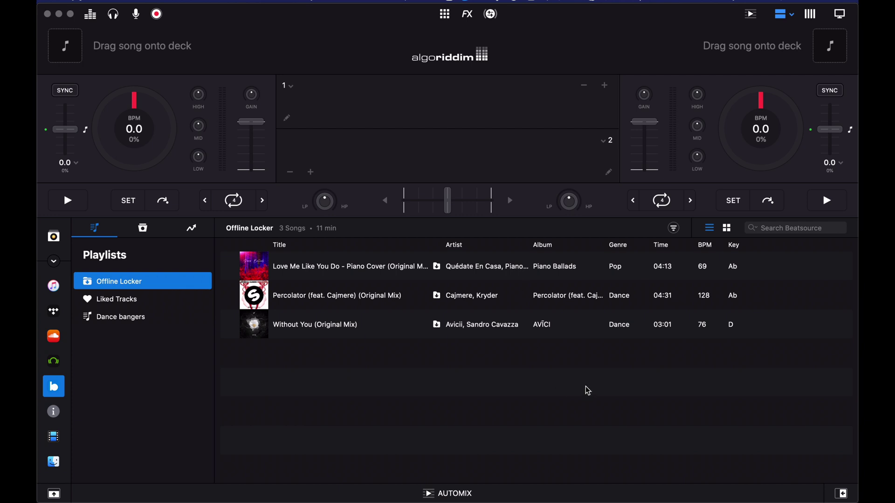
pyautogui.click(192, 229)
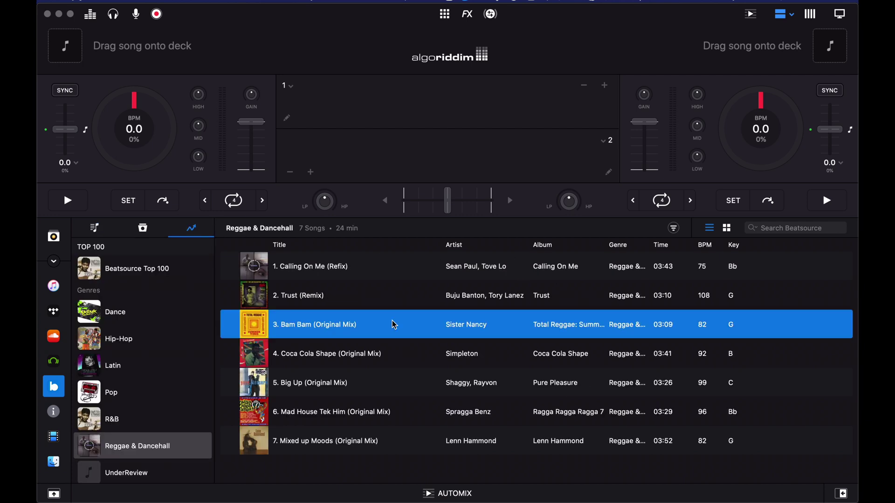
# - Like Coca Cola Shape and confirm Liked Tracks now holds 5 songs
pyautogui.rightClick(563, 363)
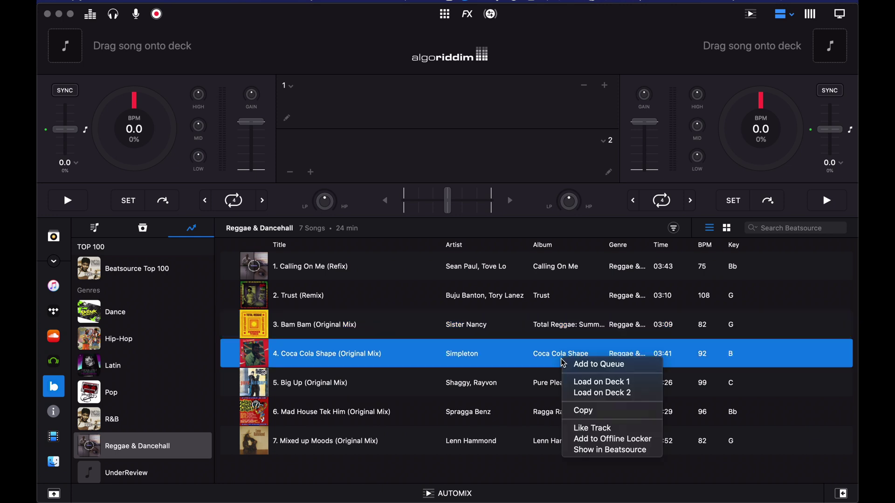
pyautogui.click(592, 427)
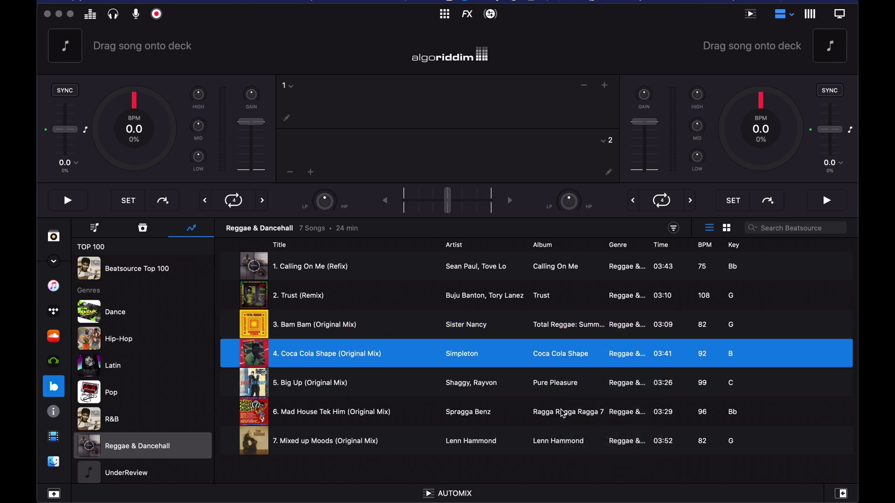
pyautogui.click(96, 229)
pyautogui.click(107, 301)
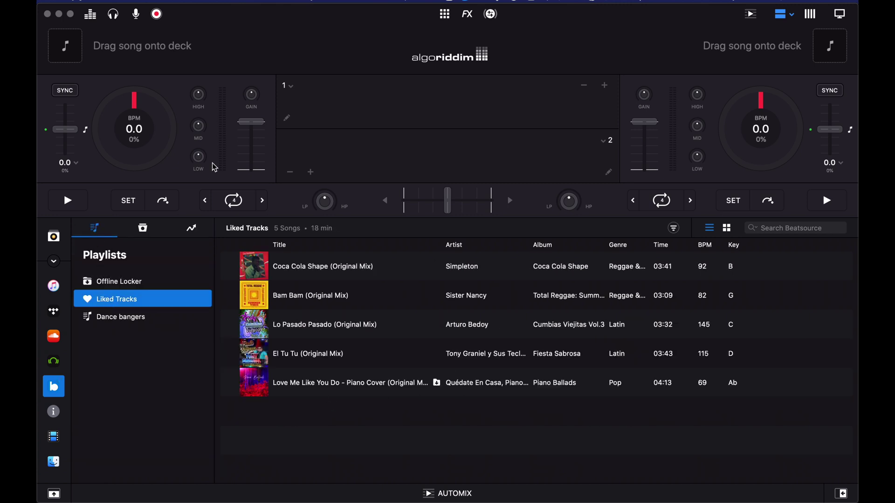
# - Add Mixed up Moods from the Reggae & Dancehall chart to the Offline Locker
pyautogui.click(191, 228)
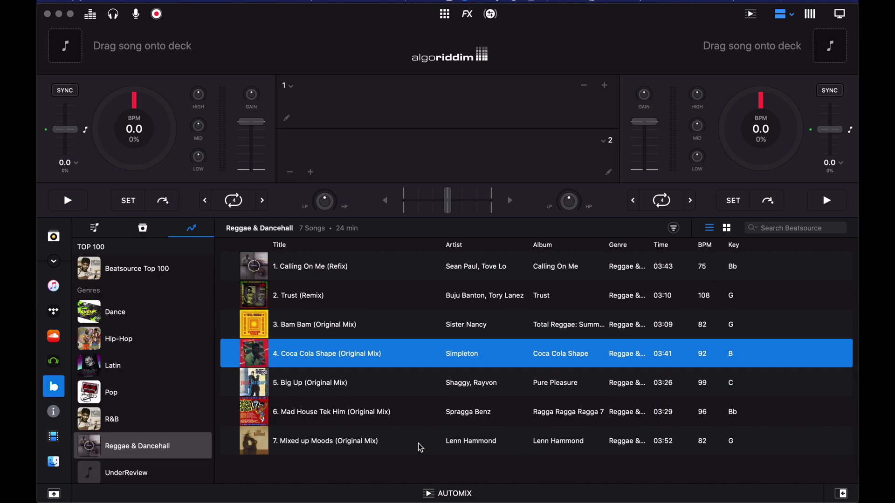
pyautogui.rightClick(468, 444)
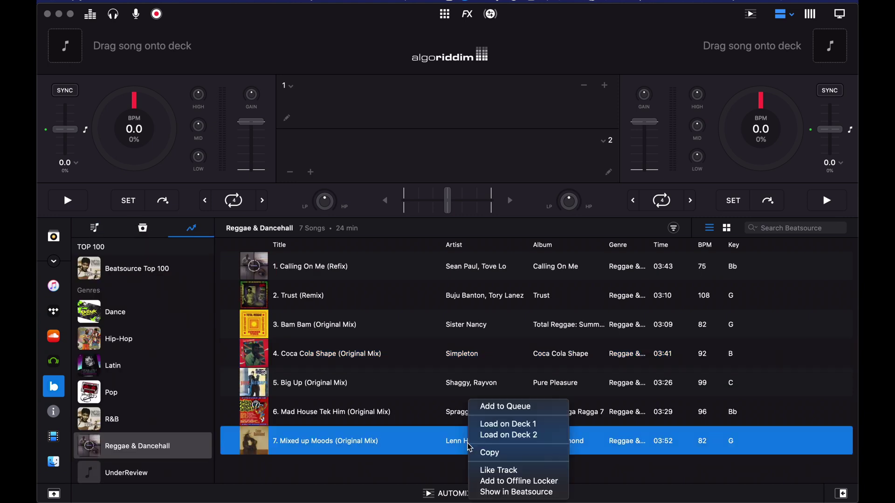
pyautogui.click(502, 485)
pyautogui.click(95, 228)
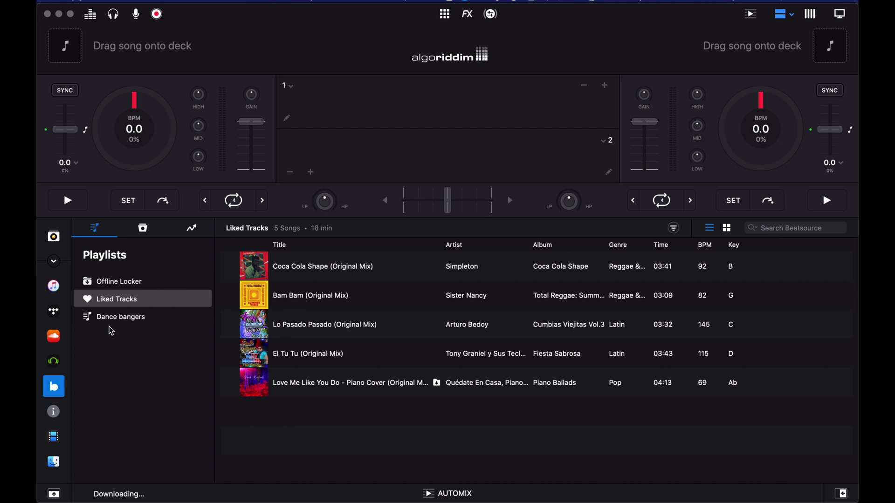
# - Show the Offline Locker, now listing 4 songs including Mixed up Moods
pyautogui.click(112, 282)
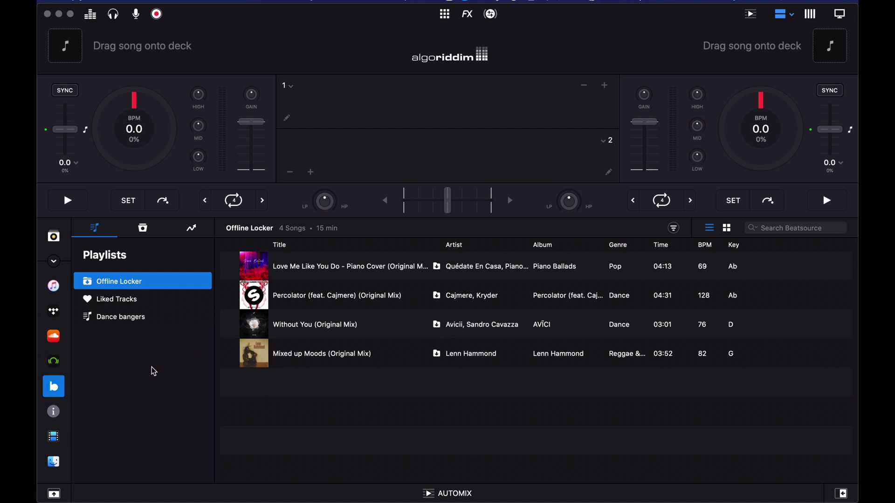
# - Switch the library to Beatport streaming to show its login prompt
pyautogui.click(54, 362)
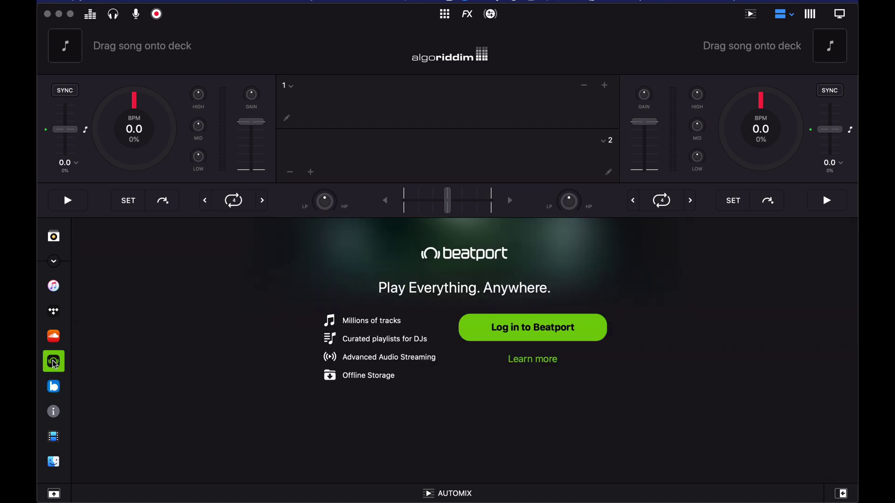